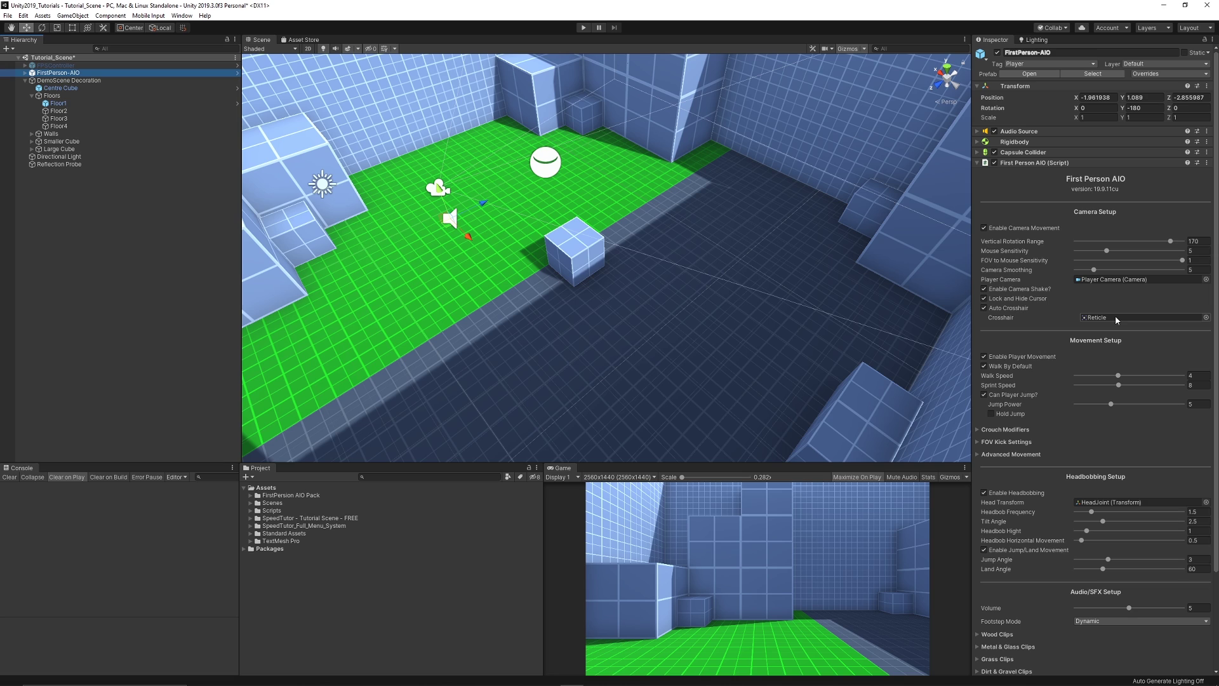
# Expand the Crouch Modifiers, FOV Kick Settings and Advanced Movement foldouts to show stamina and gravity options
pyautogui.scroll(-3, 1093, 324)
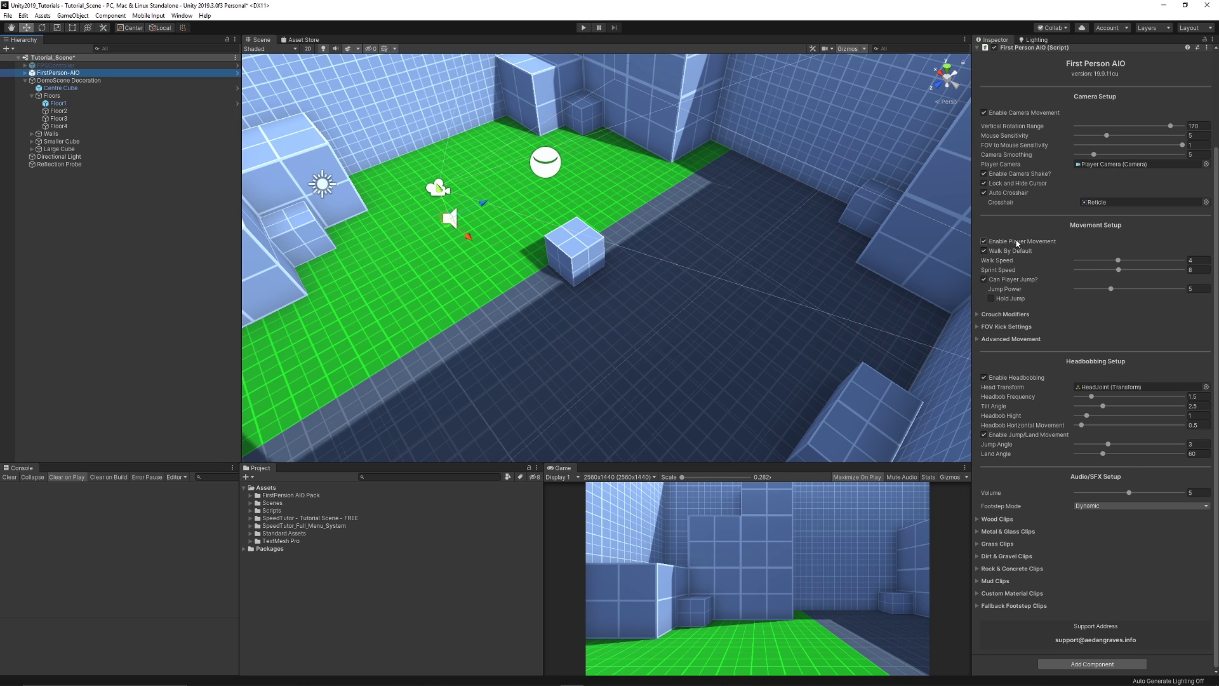
pyautogui.moveTo(1007, 326)
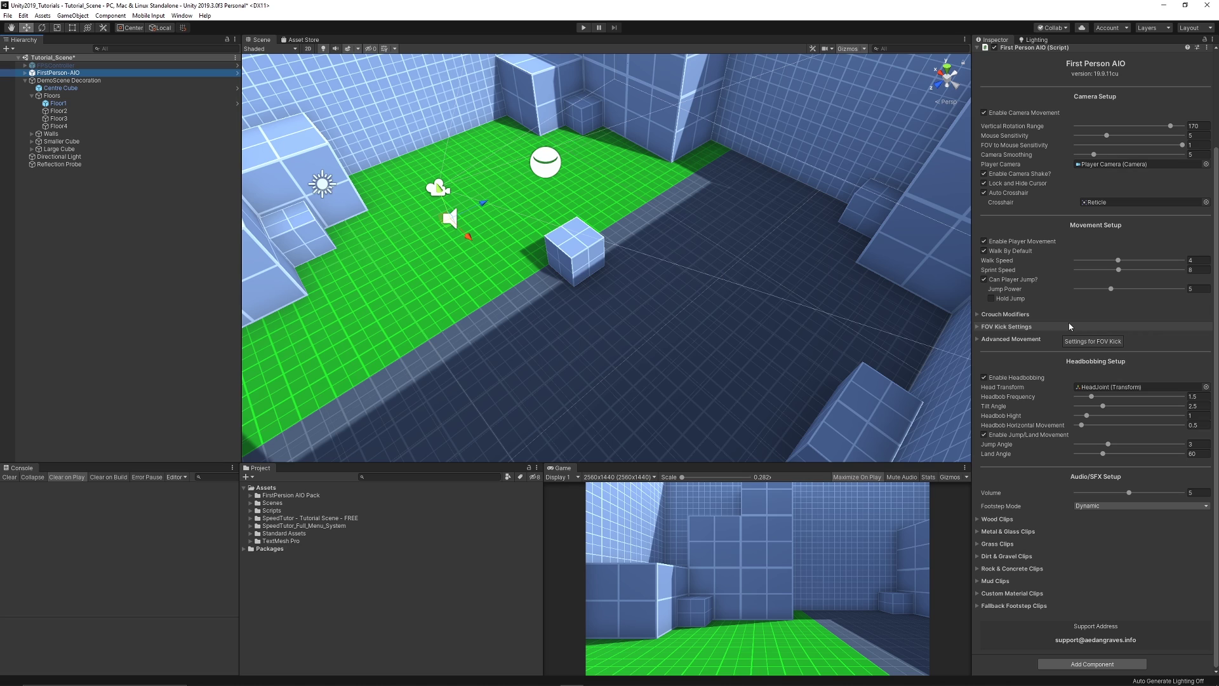
pyautogui.click(1034, 314)
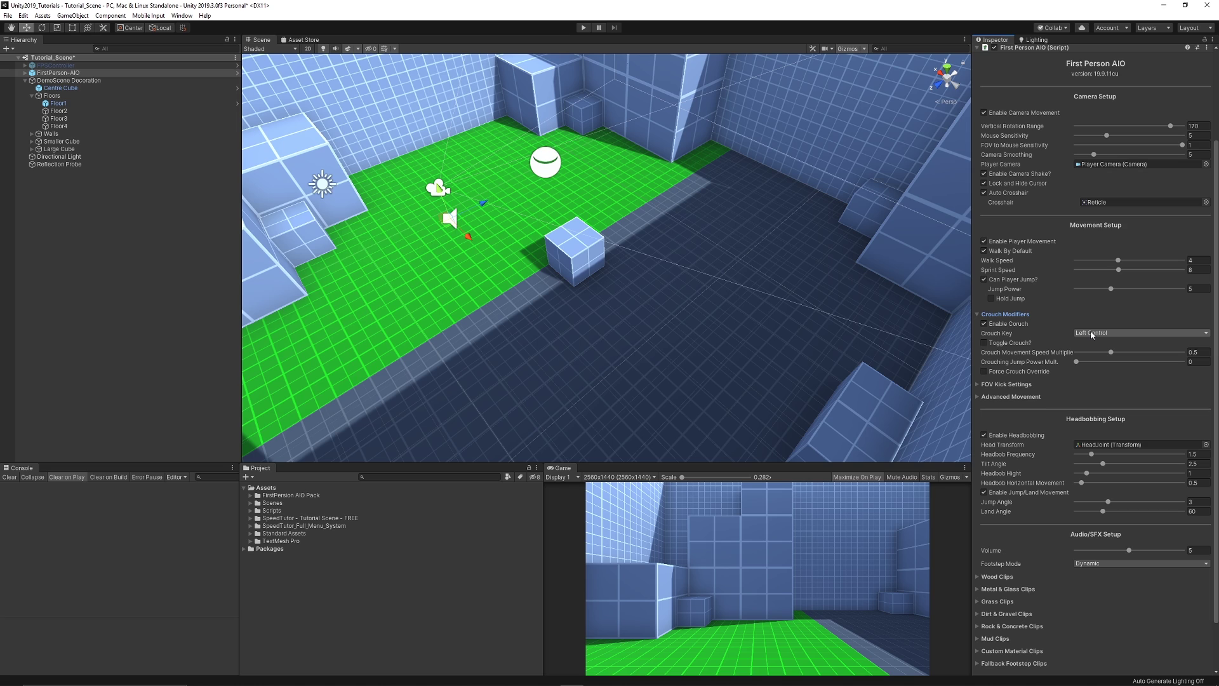
pyautogui.click(1011, 384)
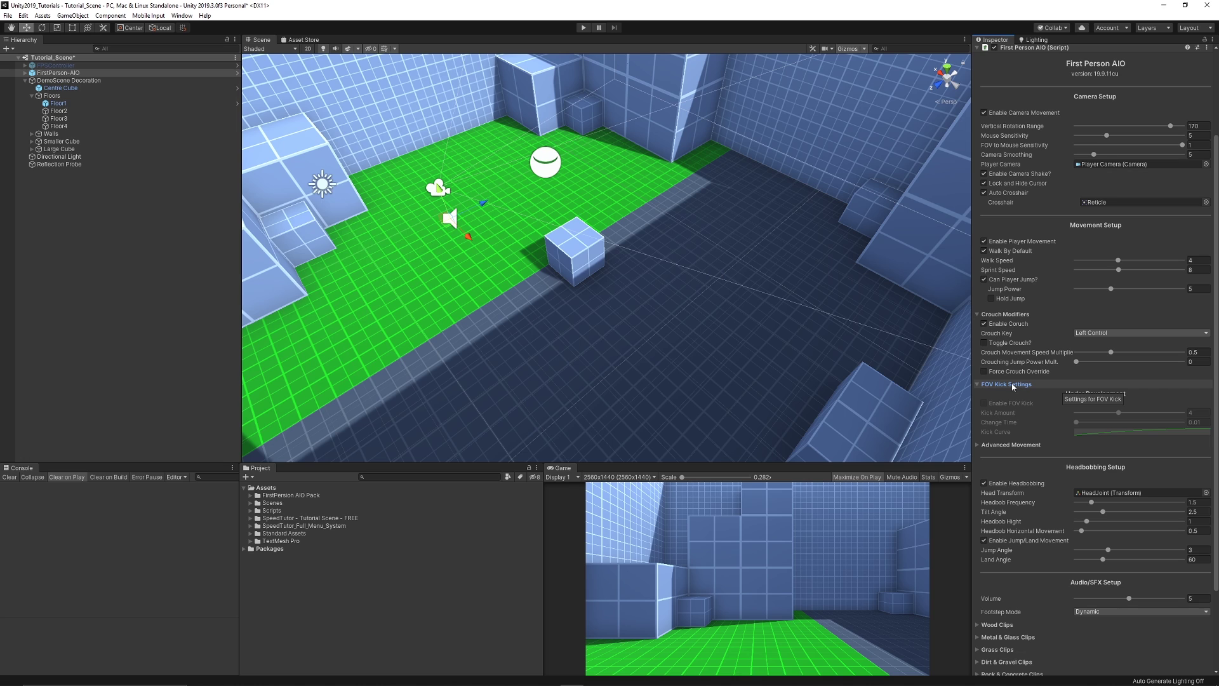
pyautogui.click(1011, 444)
pyautogui.scroll(-5, 1016, 413)
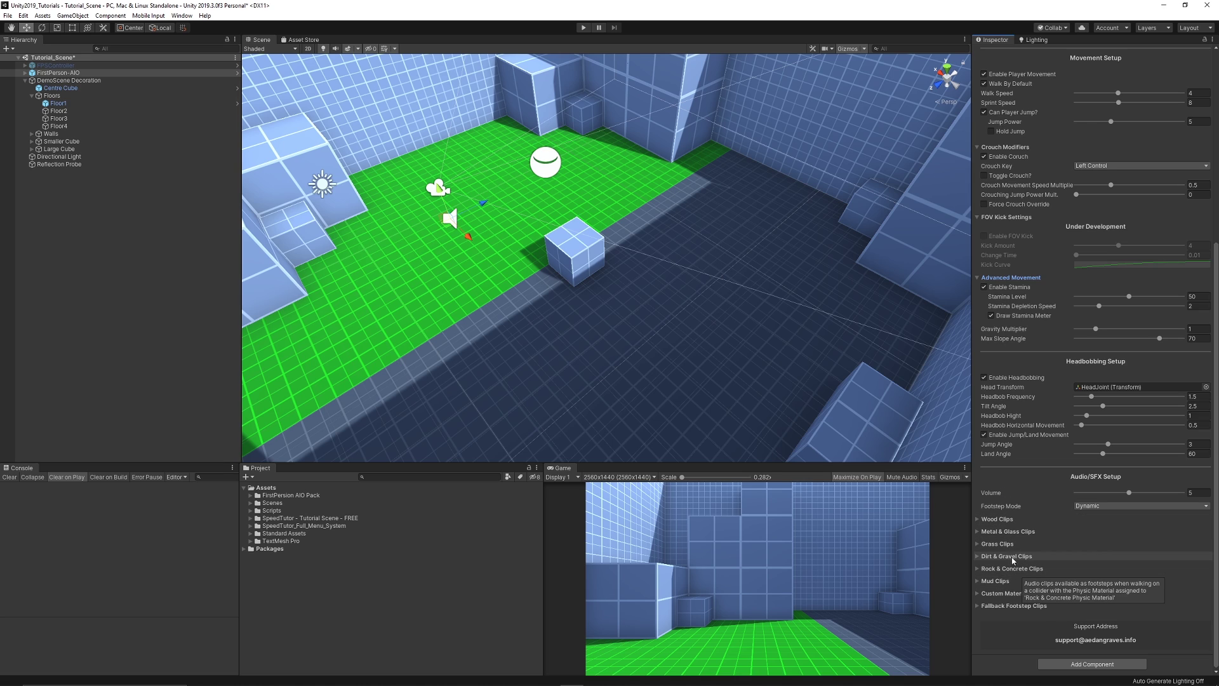
# Show Grass Clips (Grass material, Grass_01–Grass_11) and toggle Enable Headbobbing off and back on
pyautogui.click(997, 544)
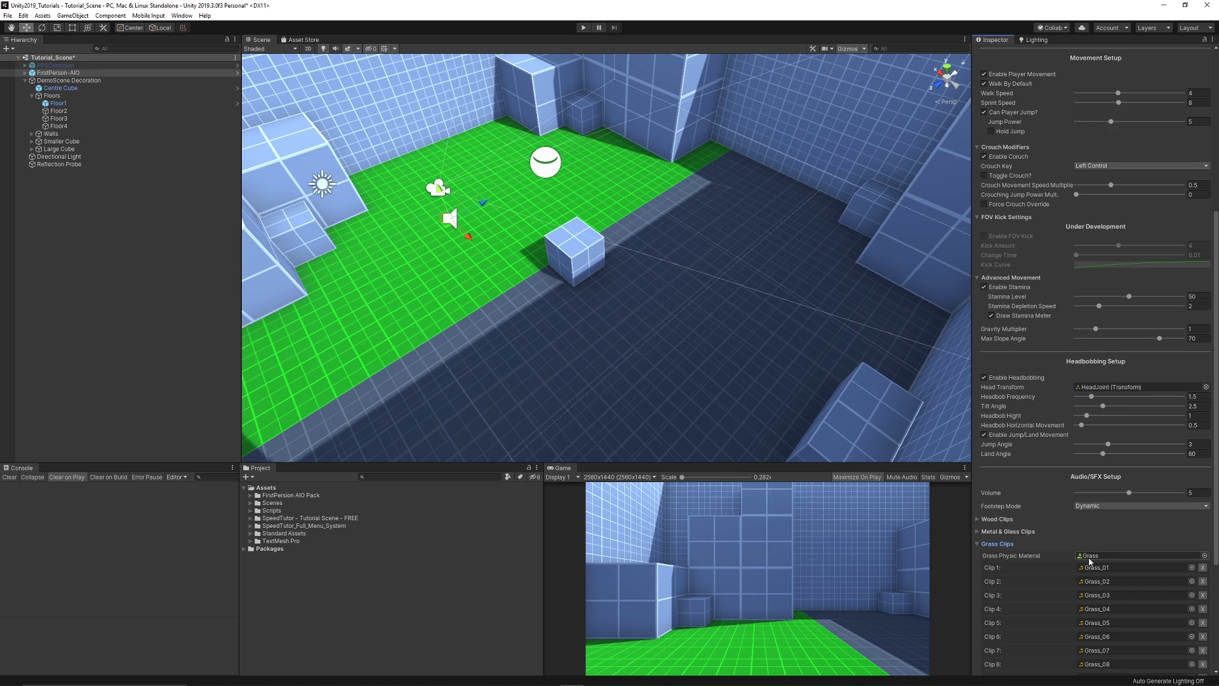
pyautogui.scroll(-3, 1111, 508)
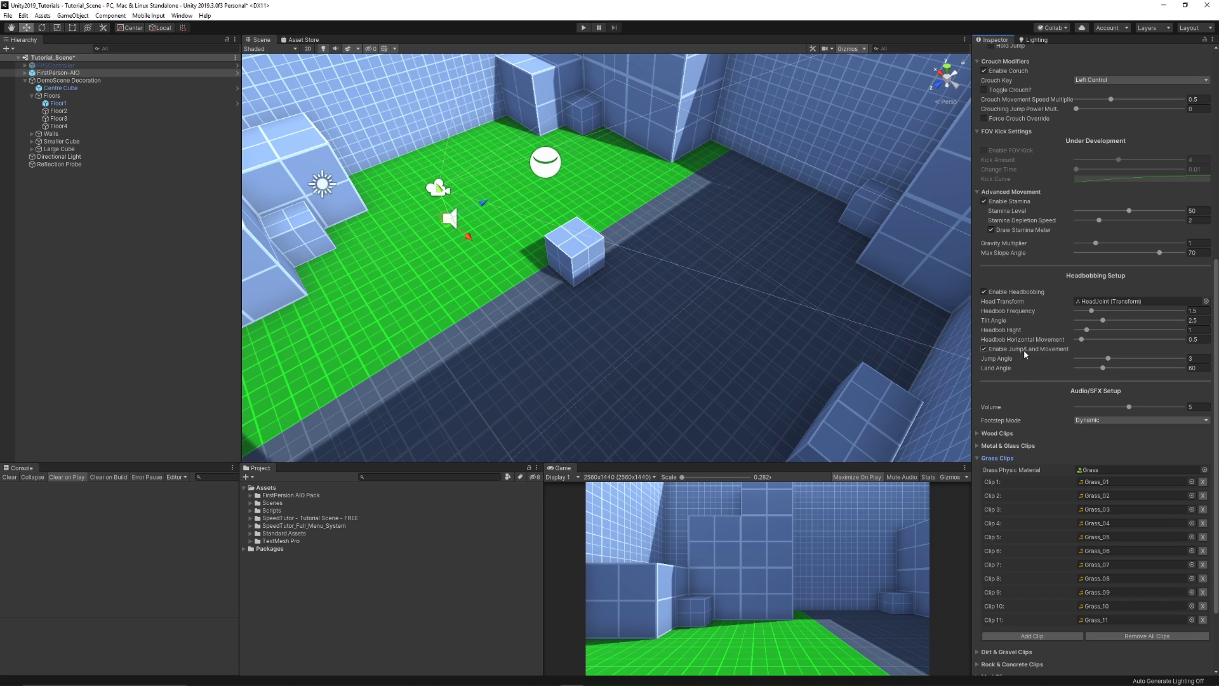
pyautogui.click(984, 291)
pyautogui.click(985, 292)
pyautogui.click(1009, 202)
pyautogui.click(1009, 201)
# Play-test by sprinting over the green and blue floors, then pick up and throw the cube
pyautogui.hotkey('ctrl', 'p')
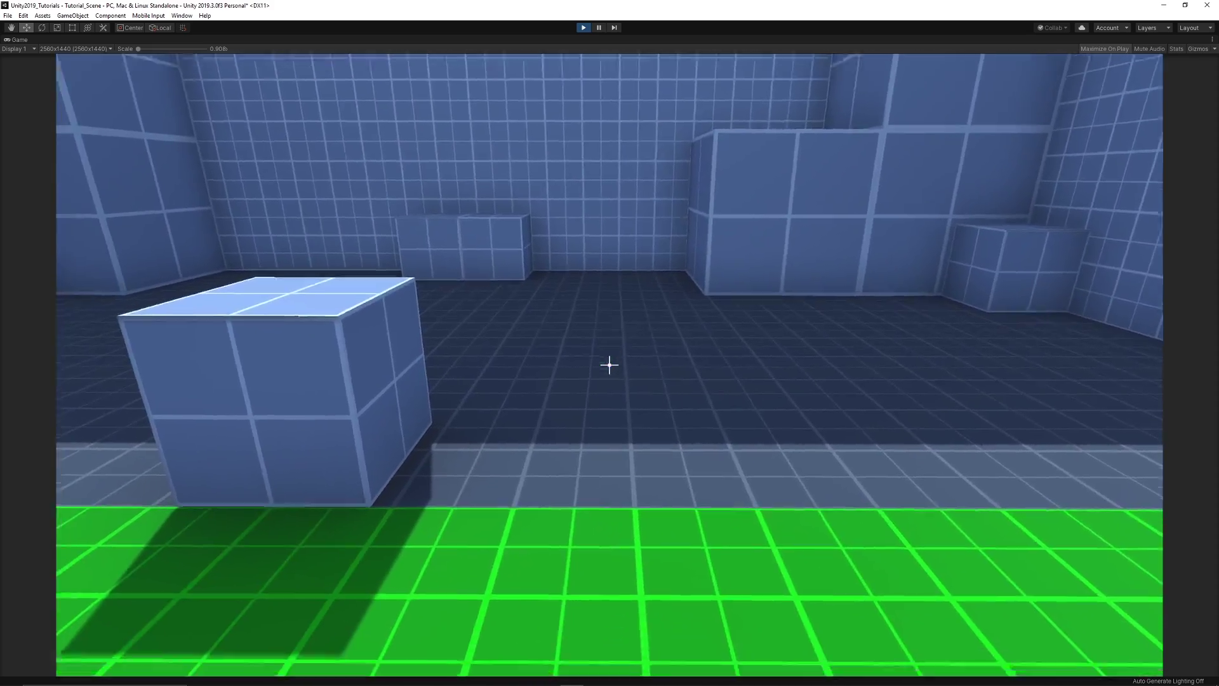
pyautogui.press('shift')
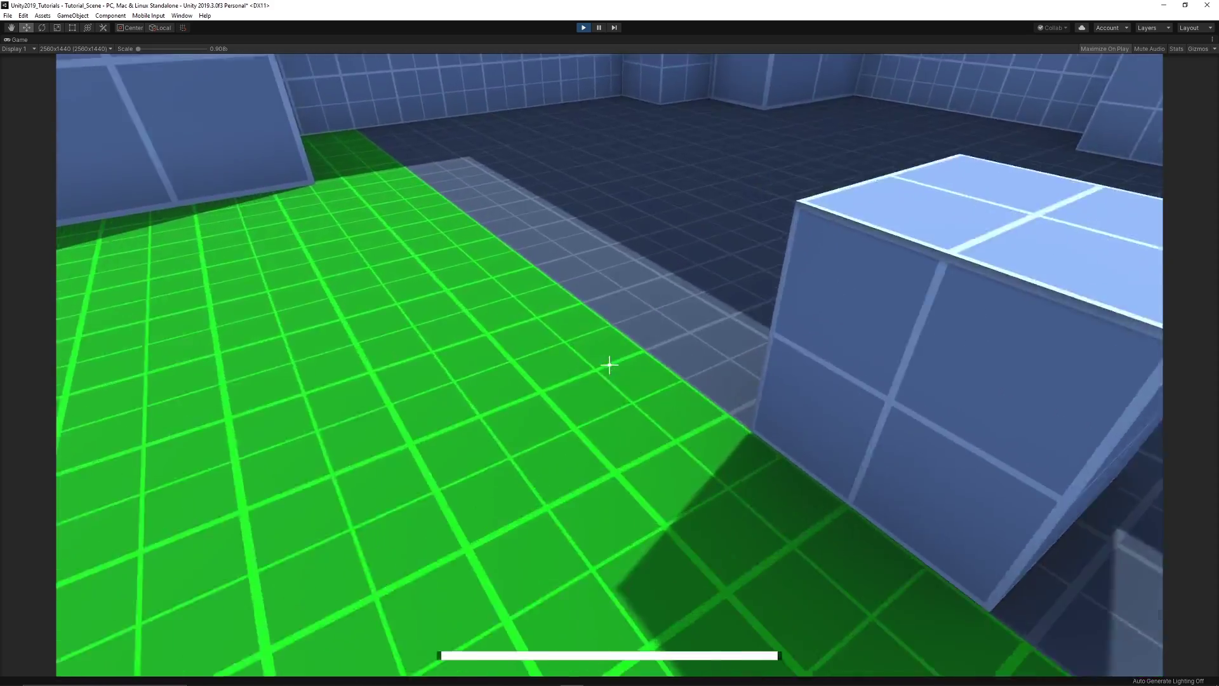
pyautogui.hotkey('shift', 'w')
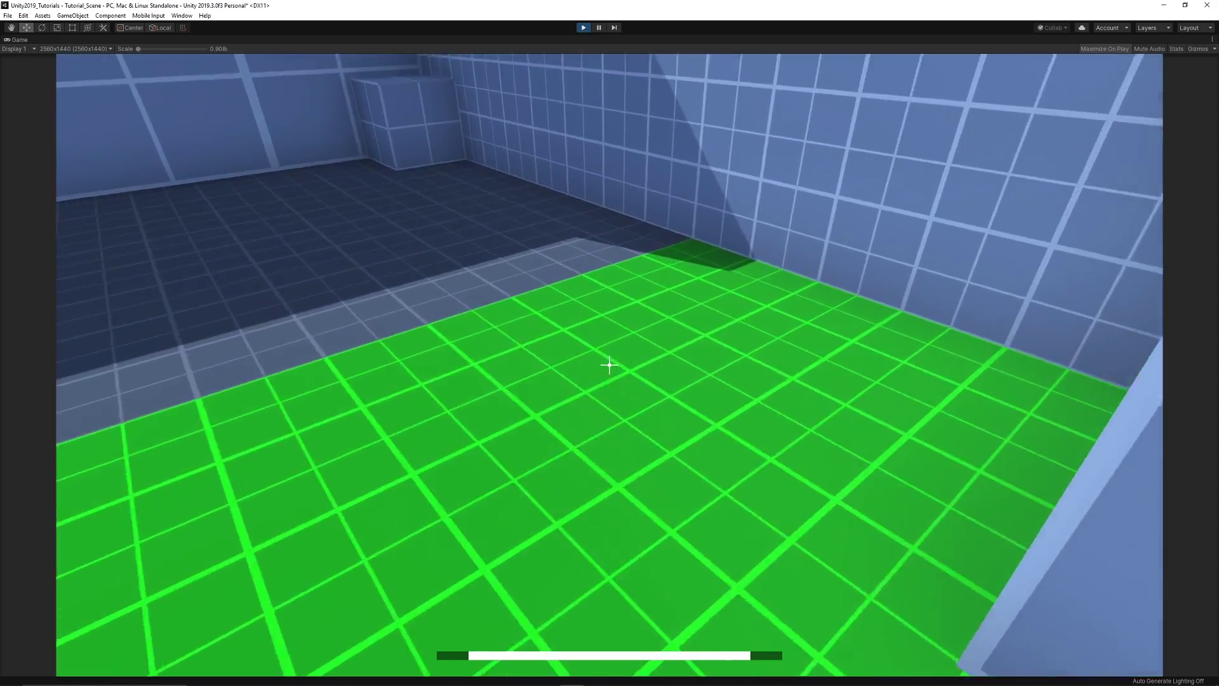
pyautogui.hotkey('shift', 'w')
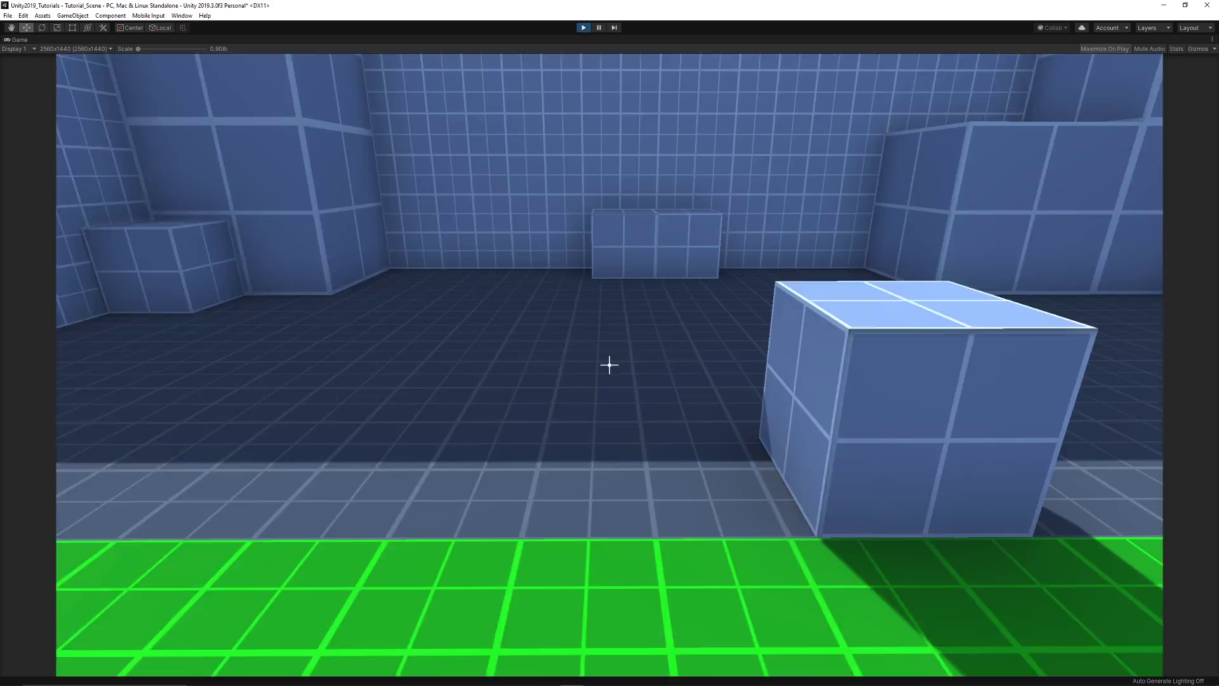
pyautogui.click(610, 365)
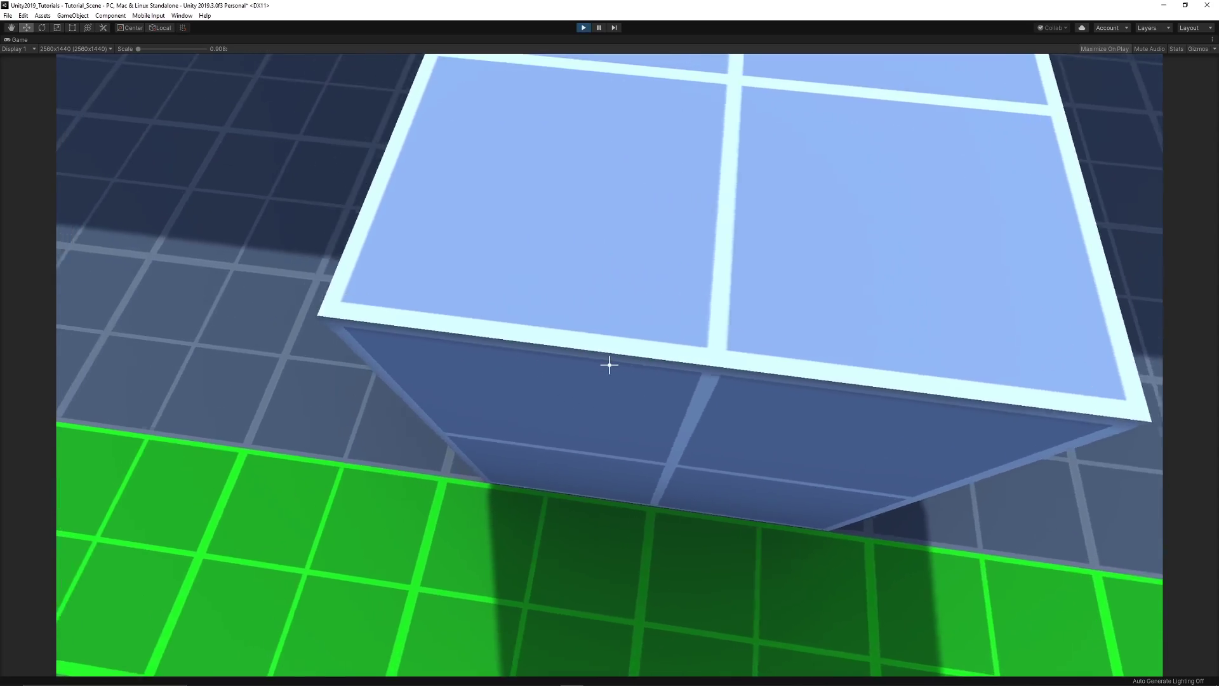
pyautogui.click(610, 365)
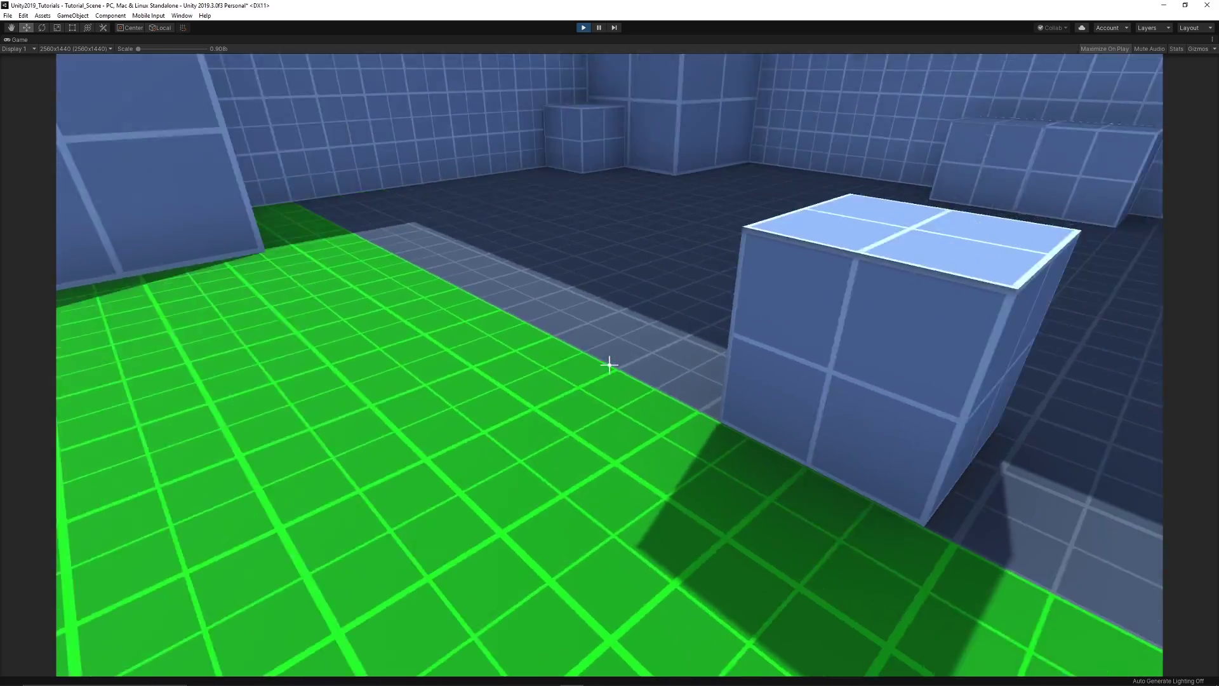
pyautogui.hotkey('ctrl', 'p')
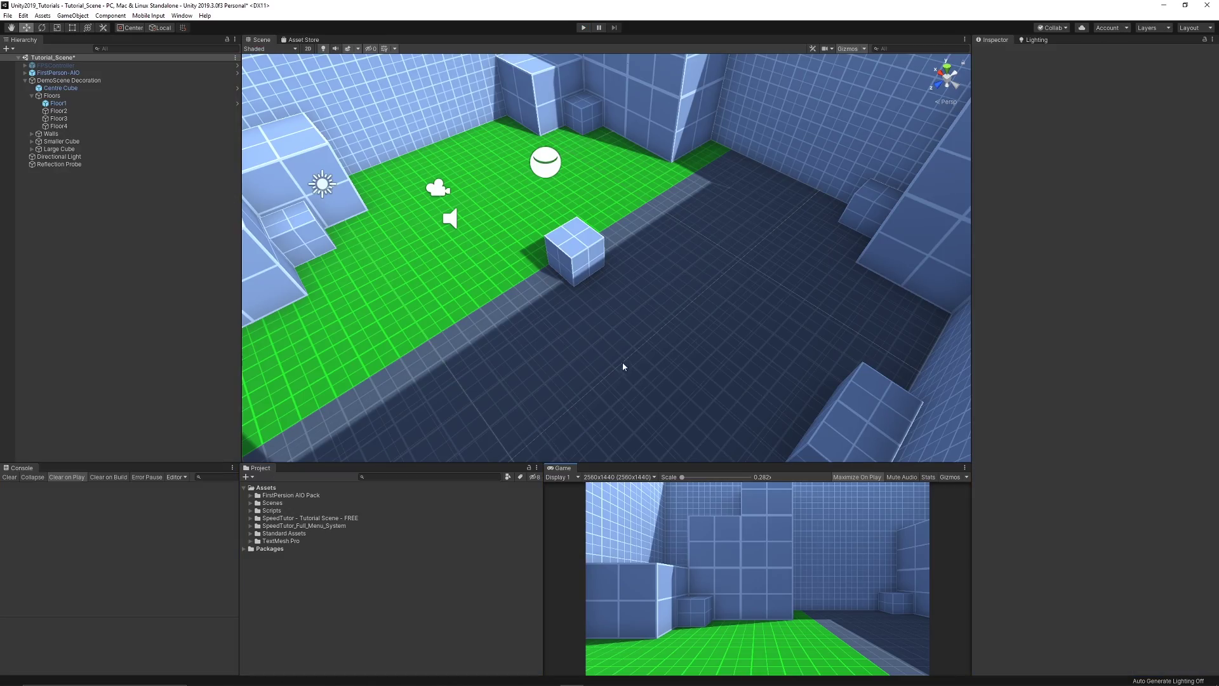
# Select Floor1 to reveal its Box Collider using the Grass physic material
pyautogui.click(373, 288)
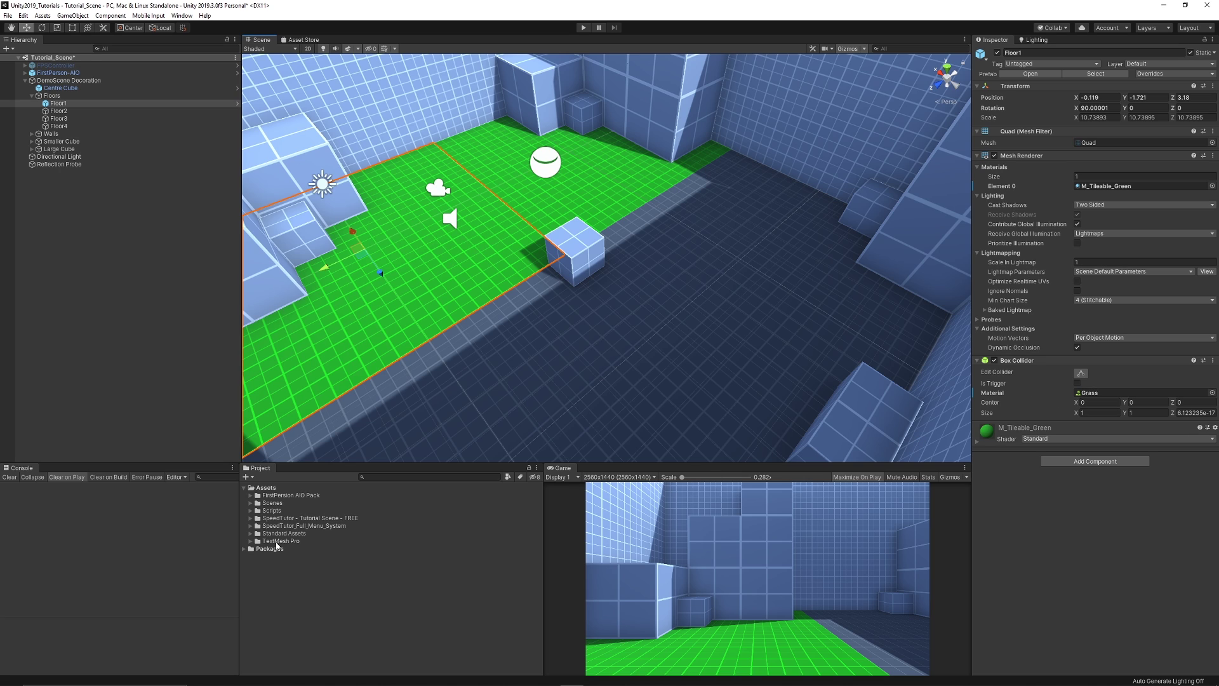
# Deselect Floor1 by clicking empty space in the Hierarchy
pyautogui.click(216, 442)
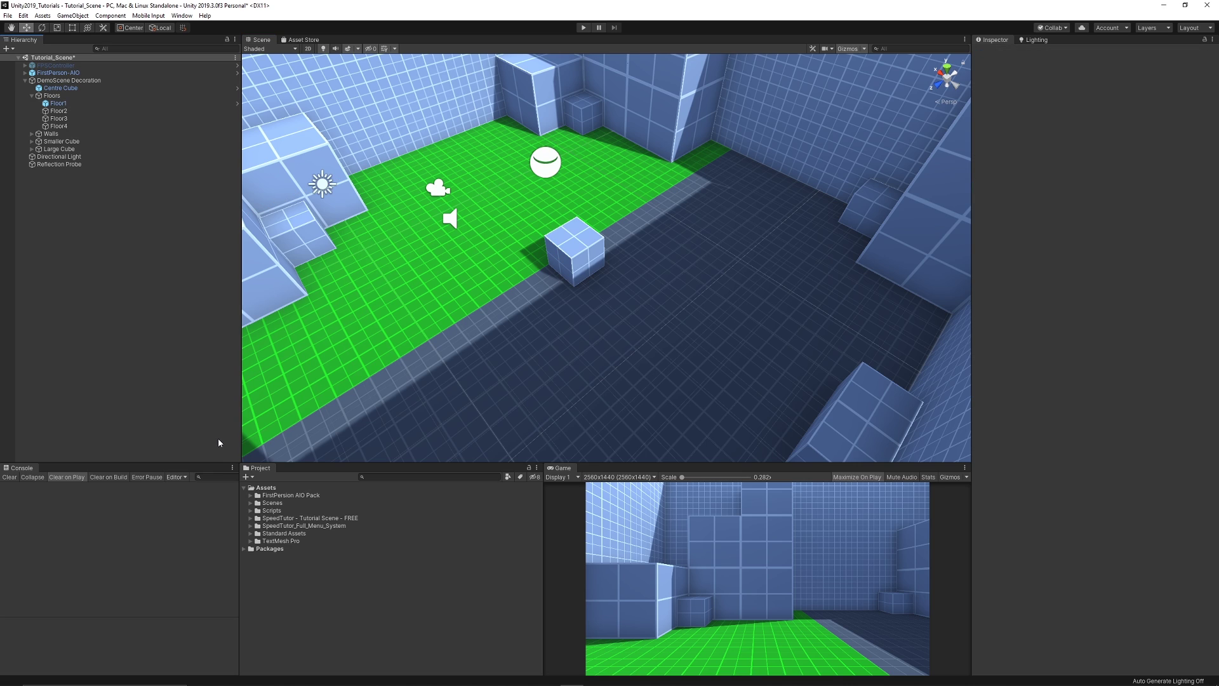